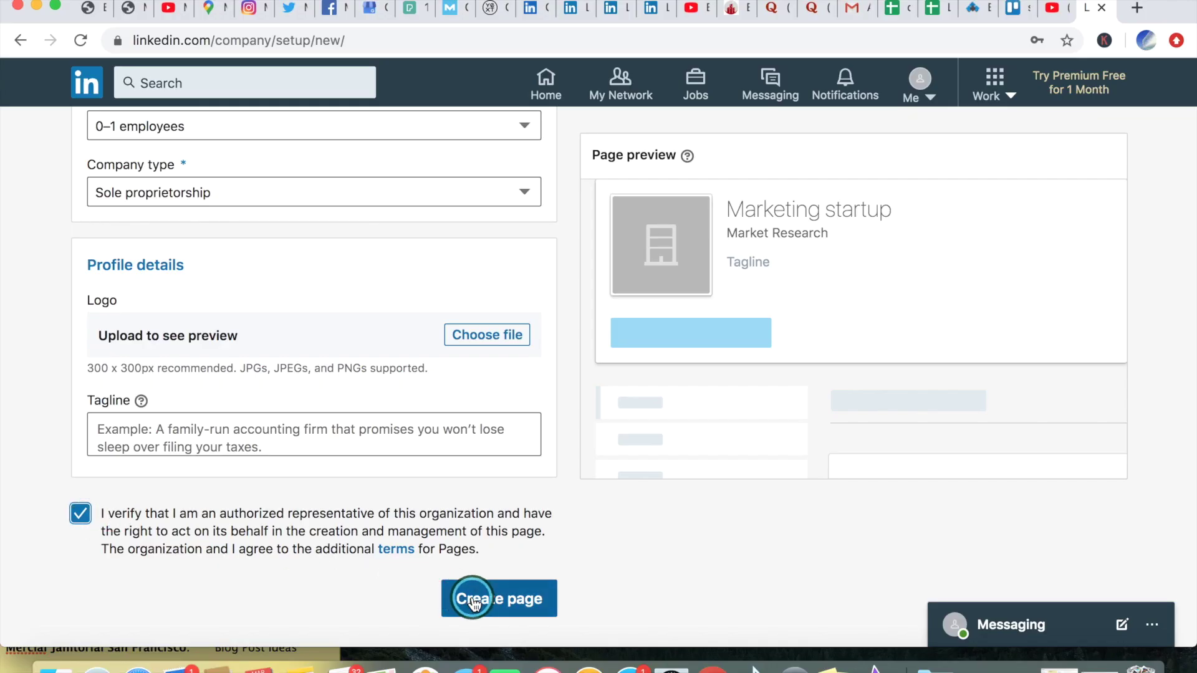
Submit the Marketing startup page setup form
left_click(468, 598)
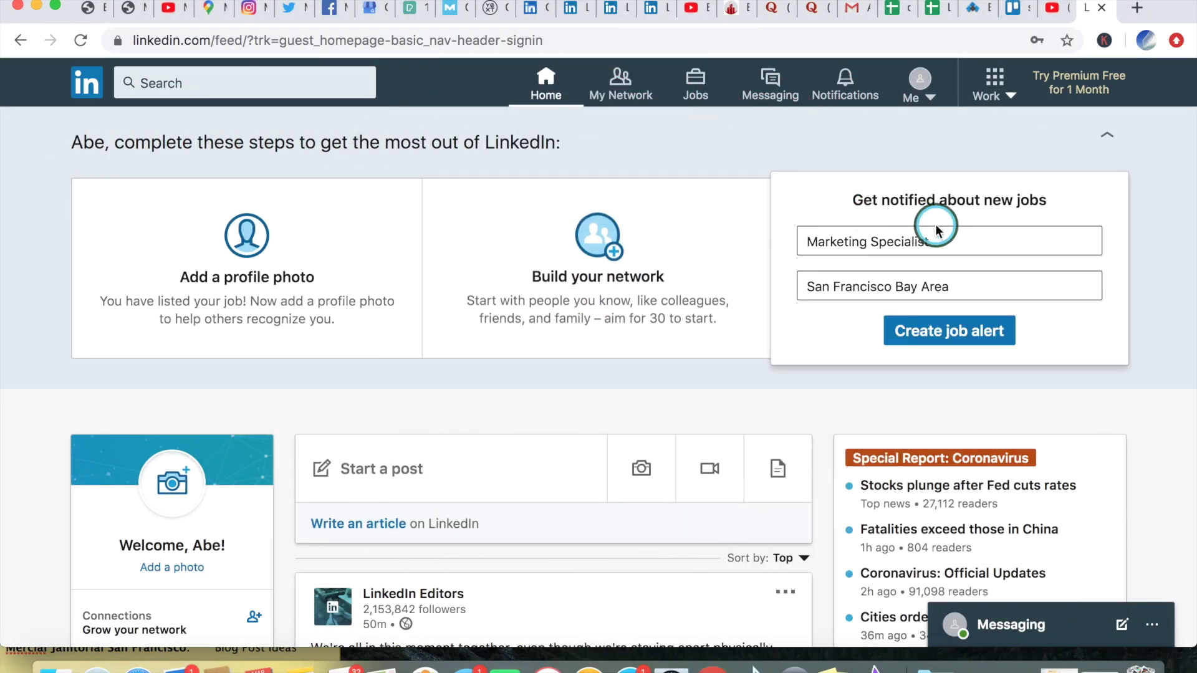
Start a new Company Page from the Work products menu
left_click(999, 94)
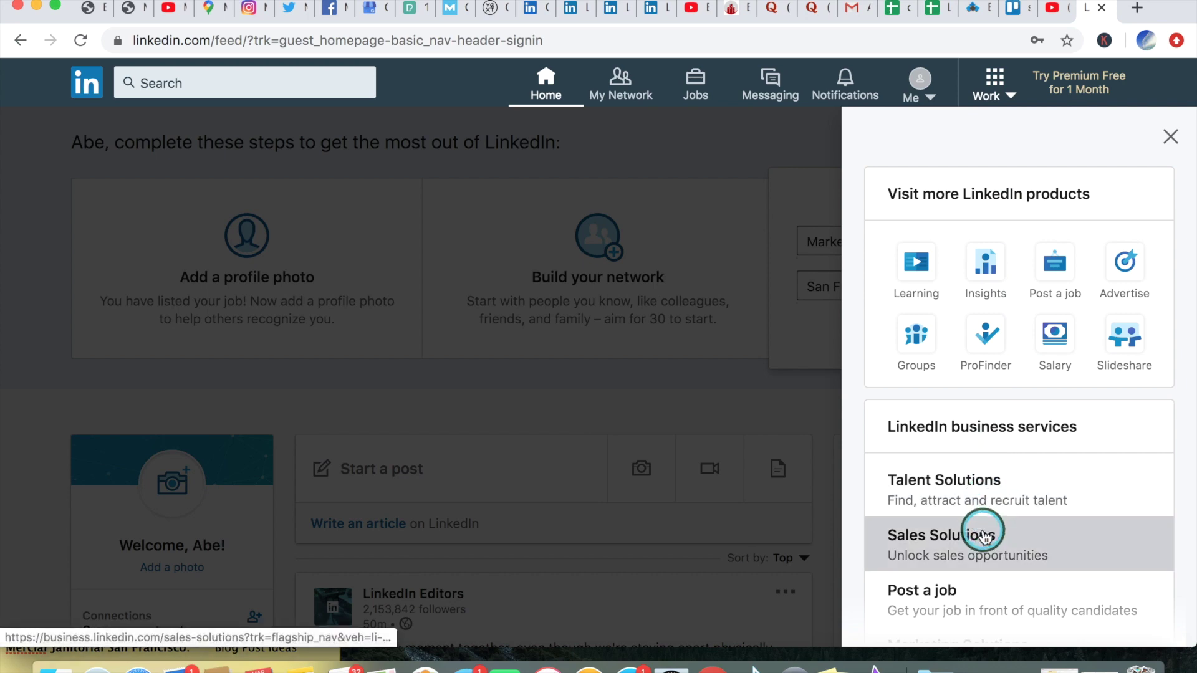
scroll(982, 535, "down", 5)
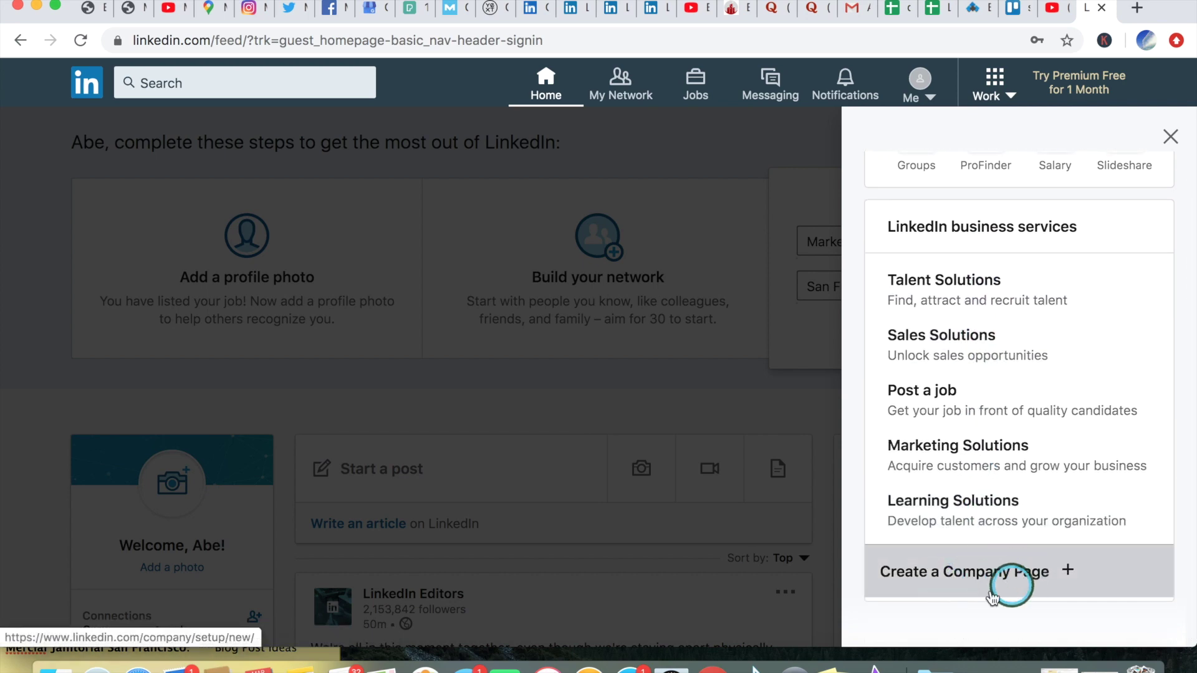
left_click(976, 573)
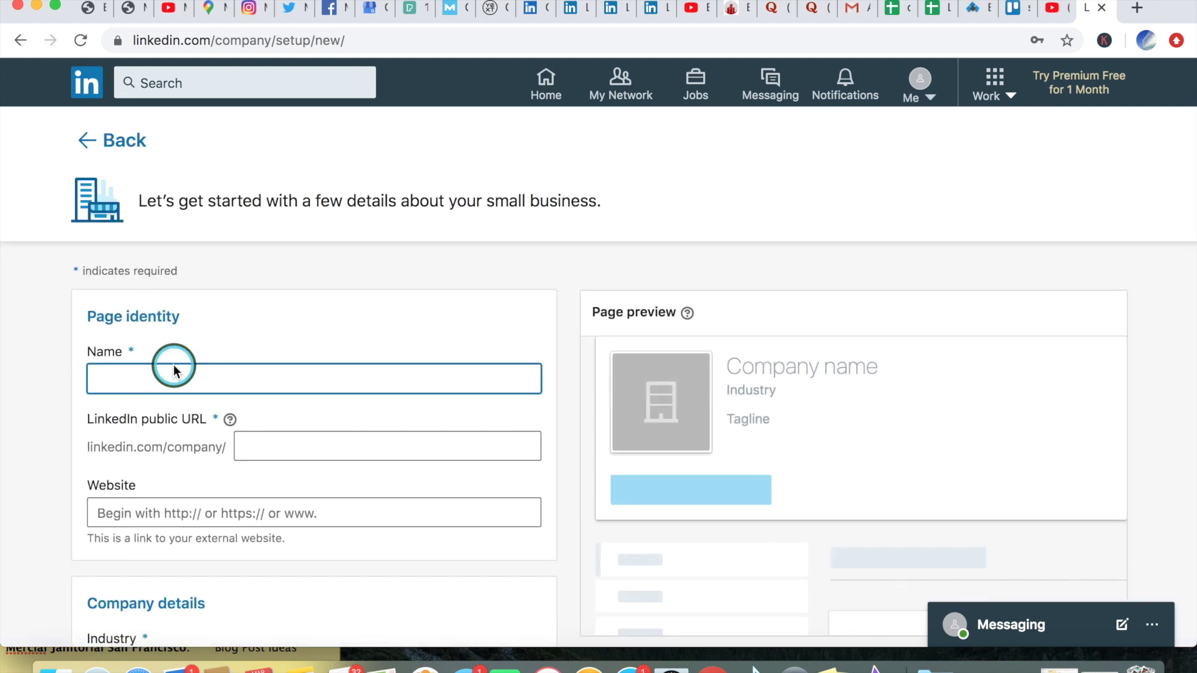
type("Mark")
Name the page Marketing startup, make its URL marketing-startups, and set industry to Market Research
left_click(176, 422)
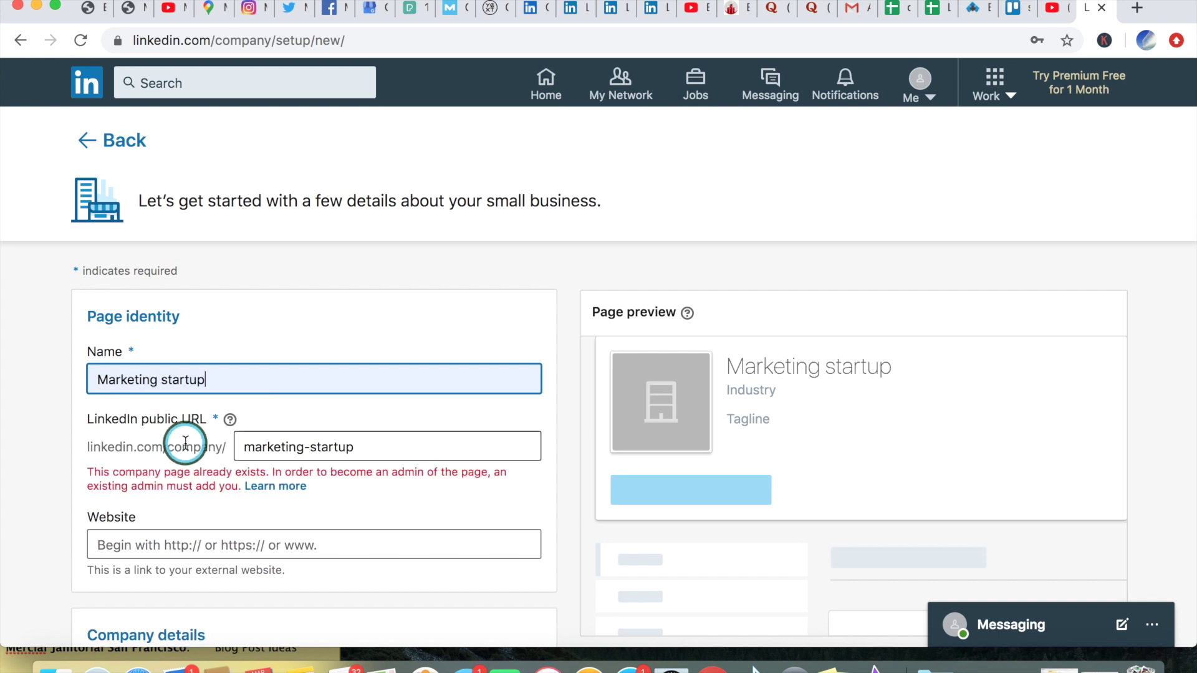
left_click(370, 439)
type("s")
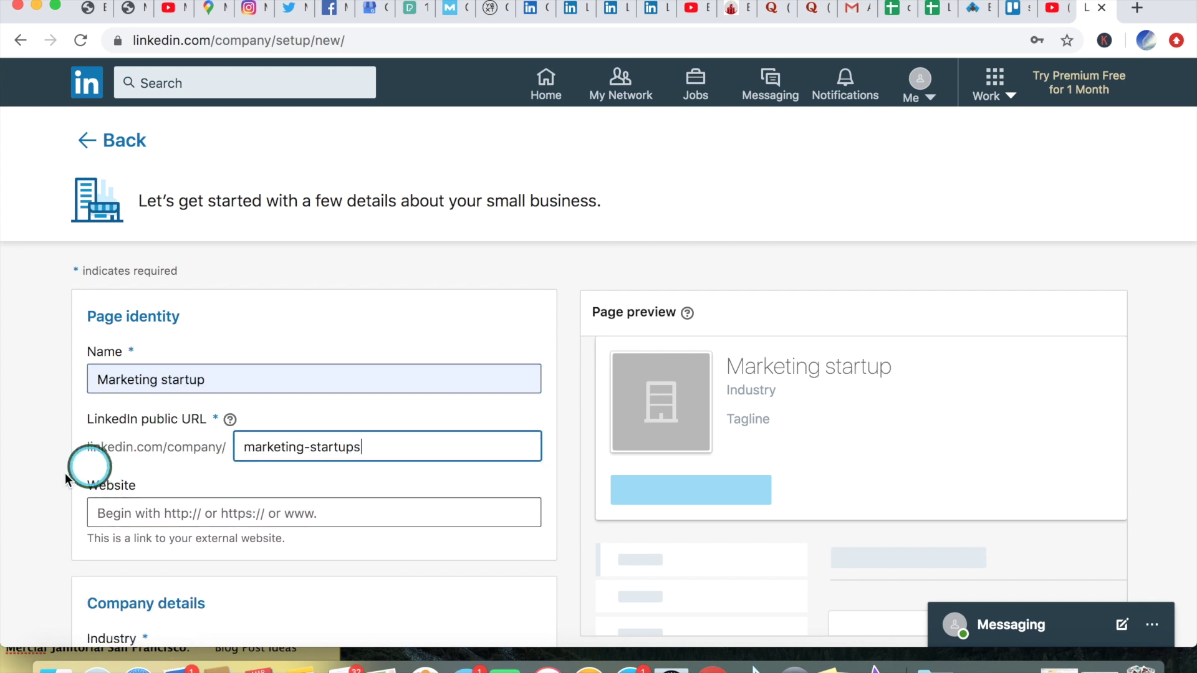
scroll(51, 540, "down", 3)
scroll(55, 546, "down", 2)
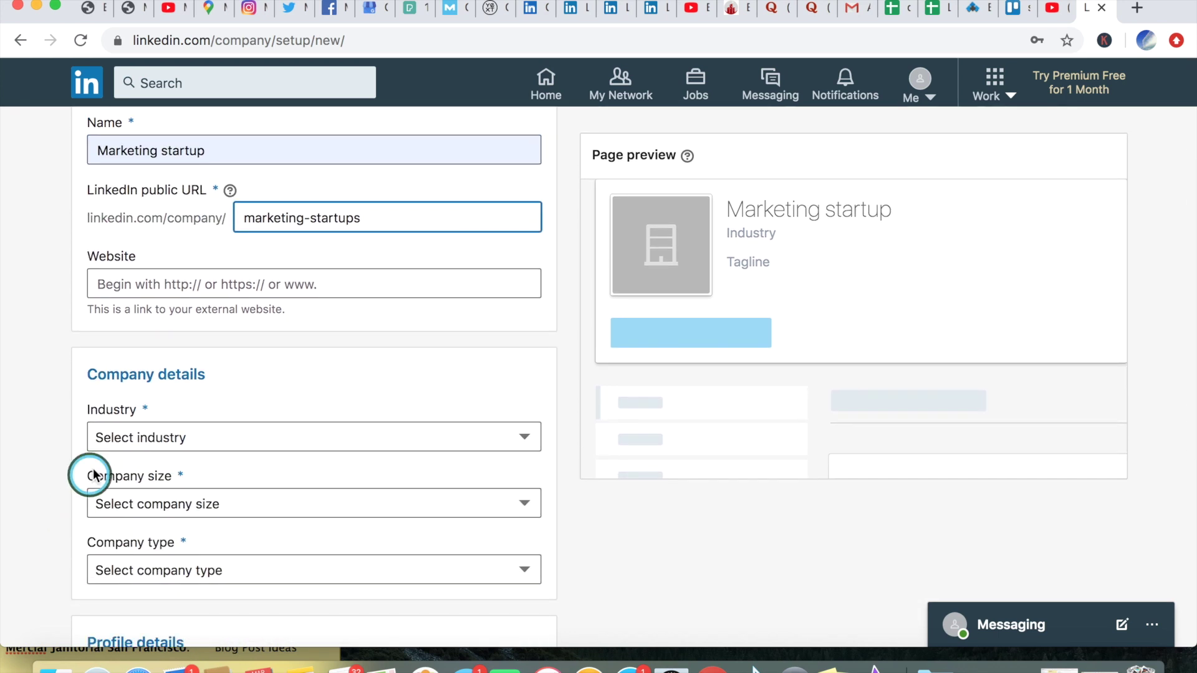
left_click(164, 439)
scroll(181, 490, "down", 5)
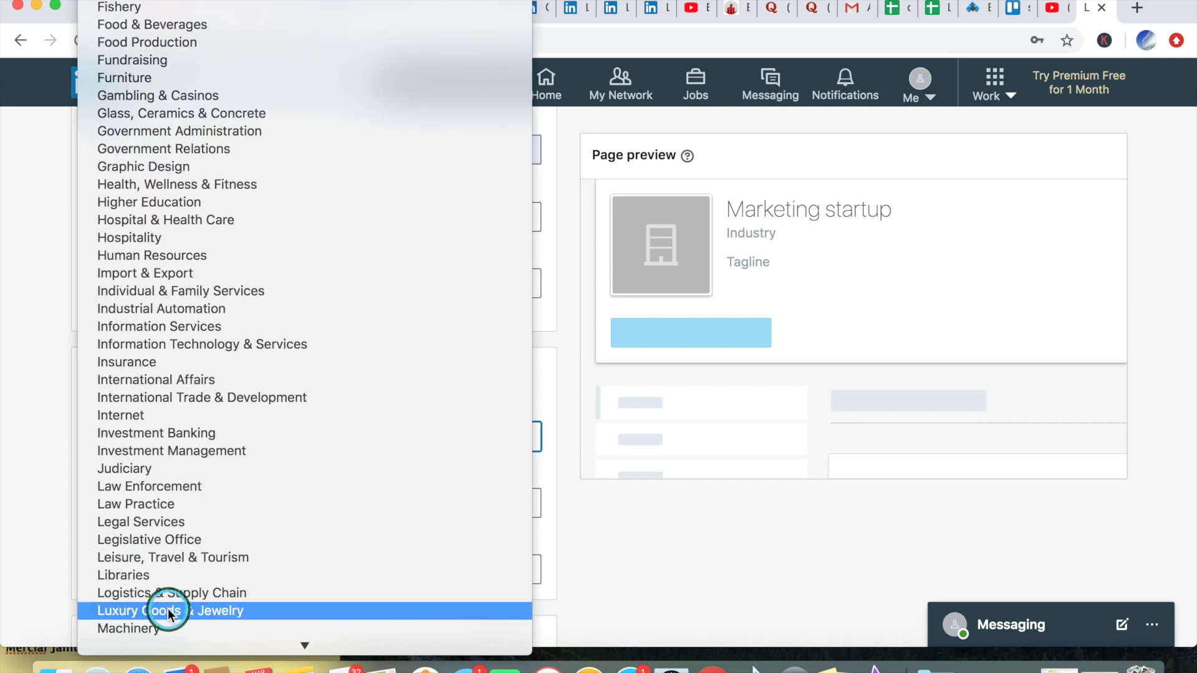
scroll(167, 609, "down", 2)
left_click(187, 565)
scroll(197, 557, "down", 1)
Set company size to 0–1 employees and company type to Sole proprietorship
left_click(220, 467)
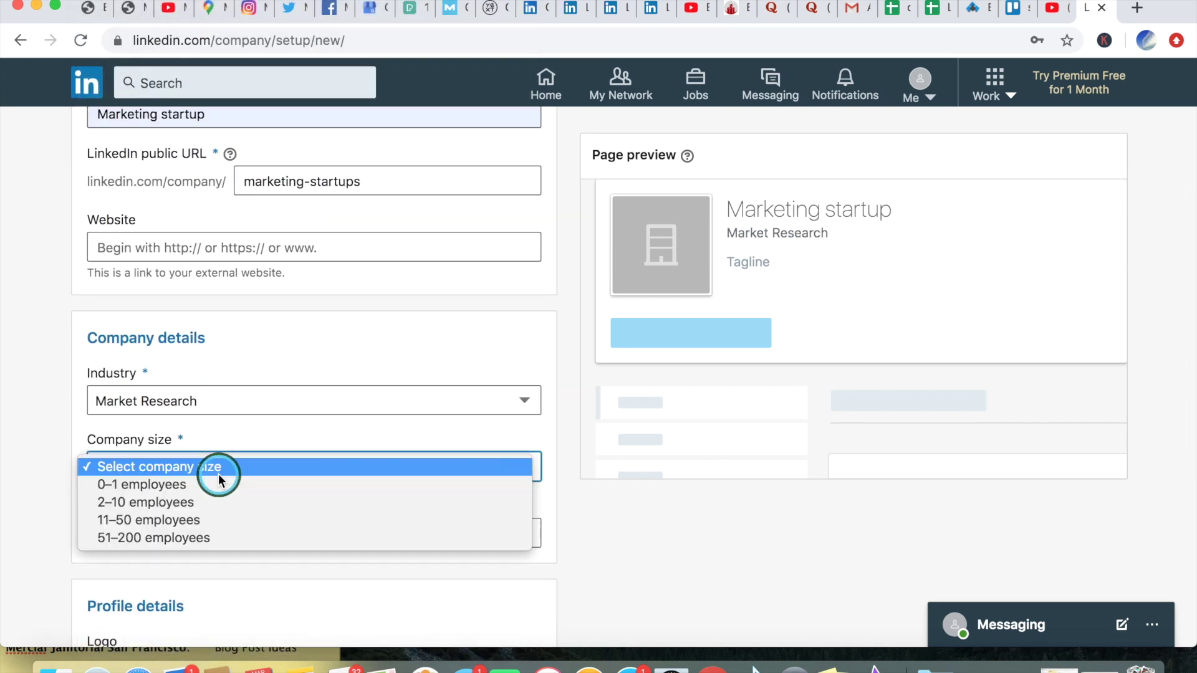
left_click(219, 484)
scroll(217, 487, "down", 3)
left_click(232, 394)
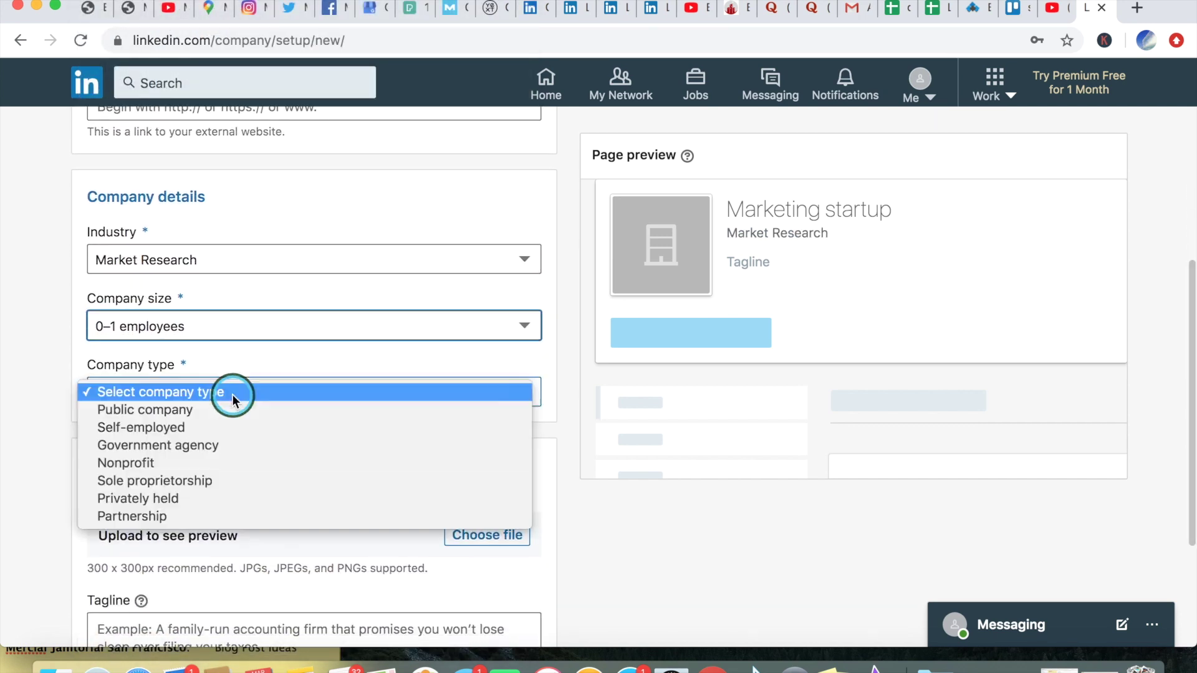
left_click(228, 481)
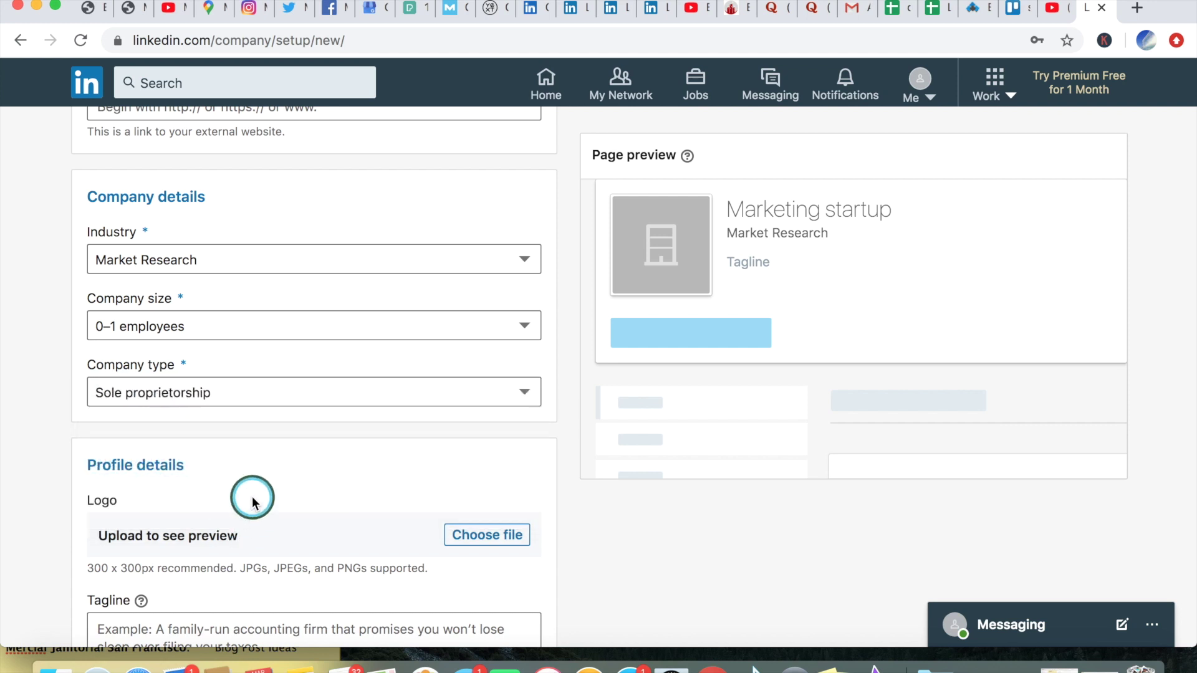
Skip the logo upload, confirm authorized representative status, and submit the page form
left_click(252, 503)
left_click(810, 444)
scroll(439, 494, "down", 3)
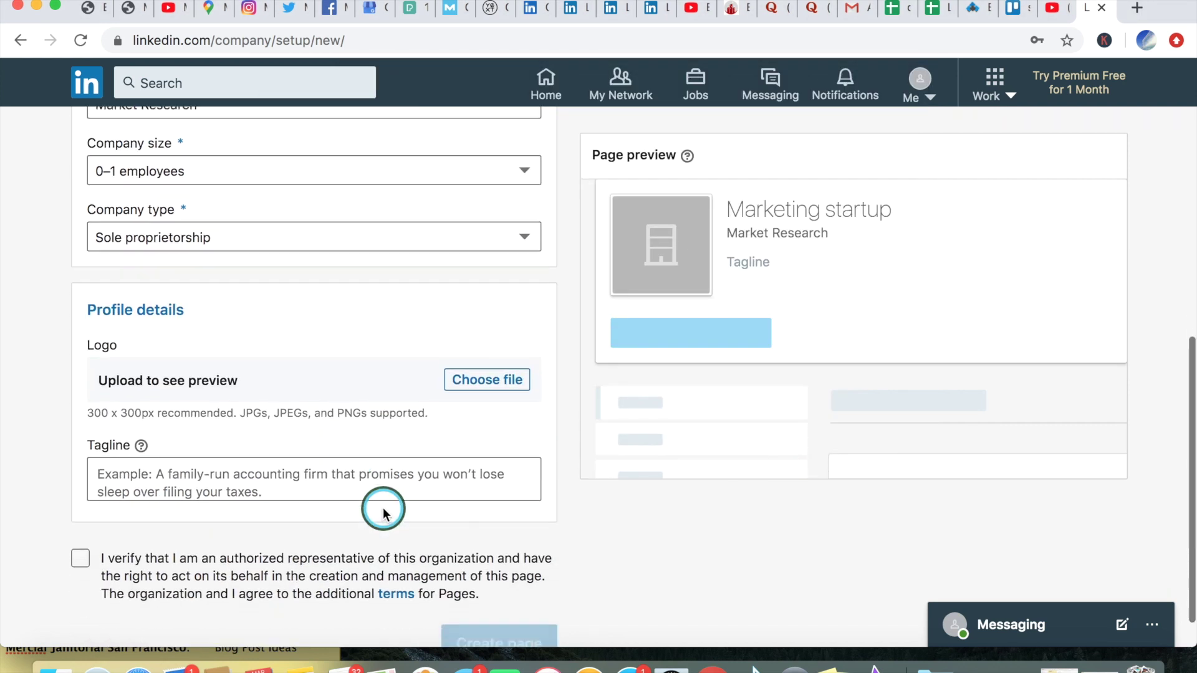
scroll(383, 508, "down", 1)
left_click(85, 522)
left_click(459, 598)
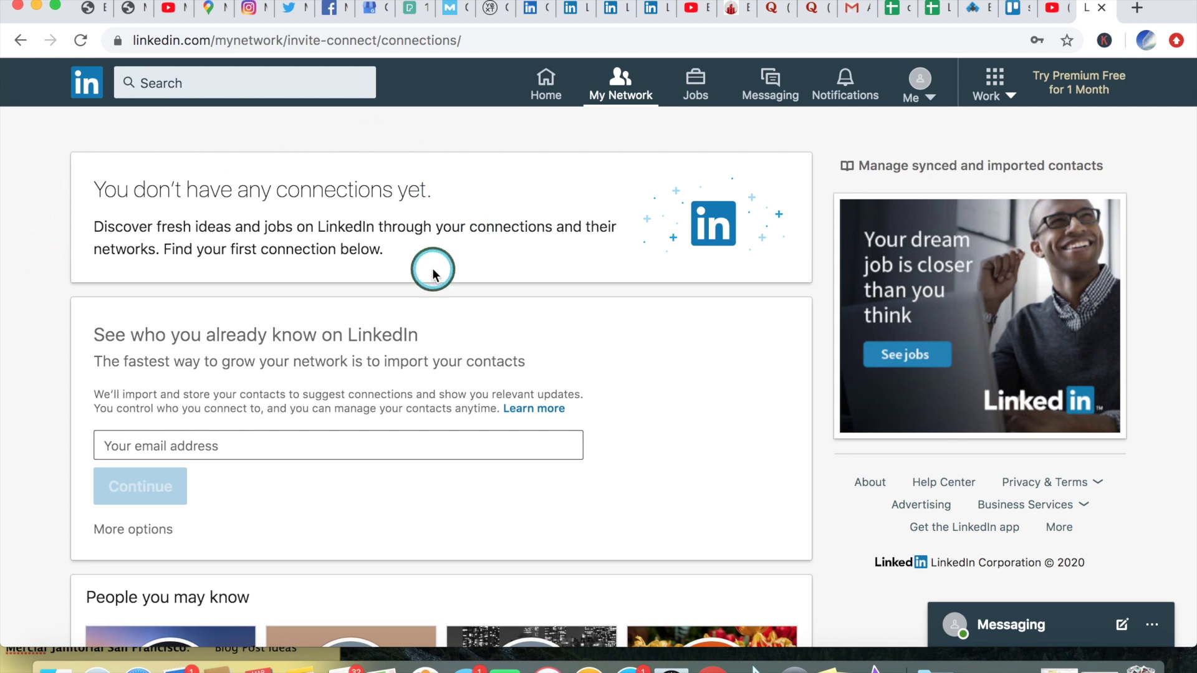
Activate the top-bar search box, showing recent entry ABM Janitorial Services
left_click(189, 78)
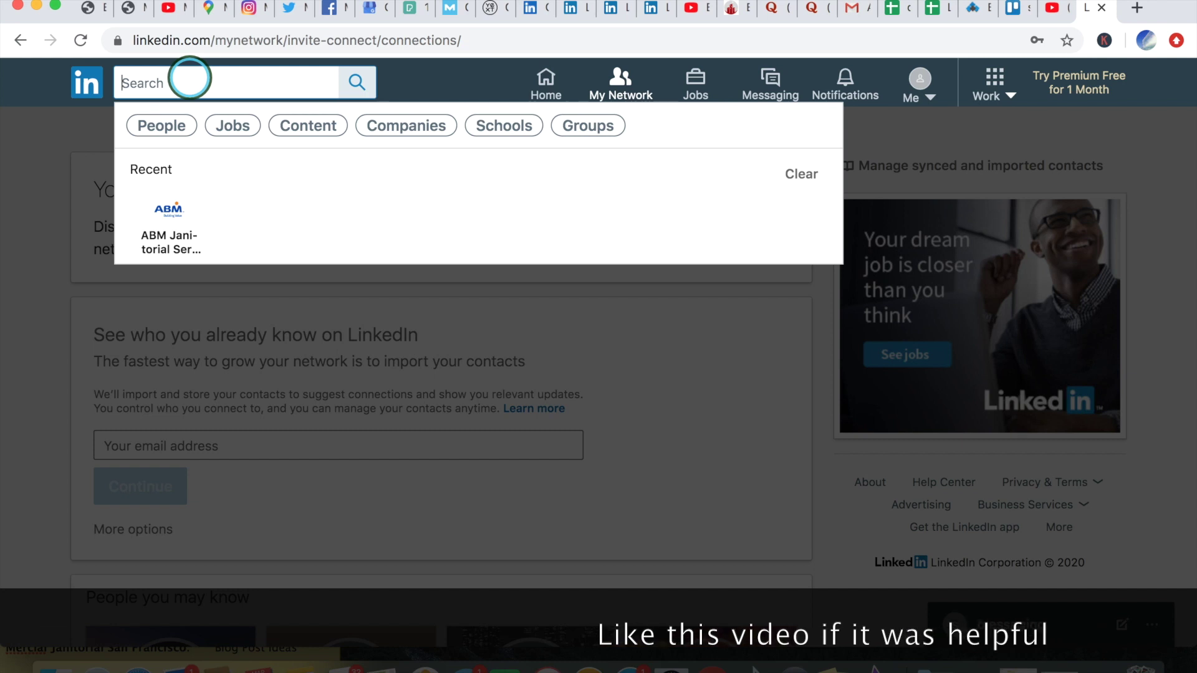
type("mark")
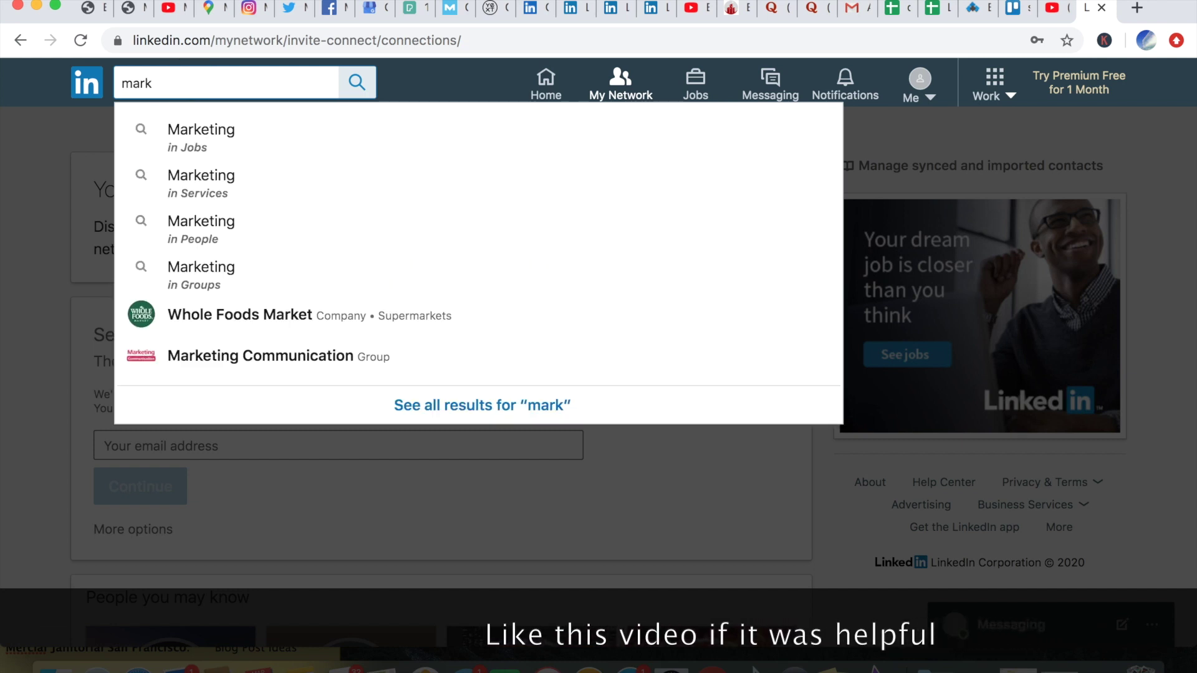
type("eti")
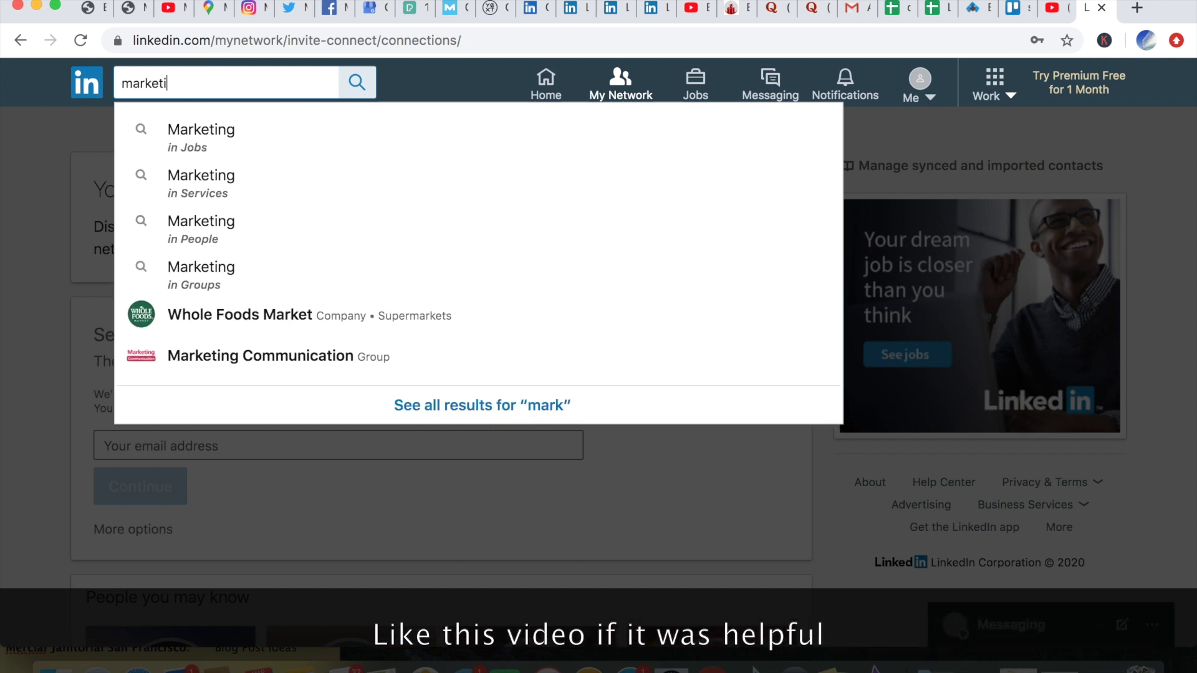
type("ng")
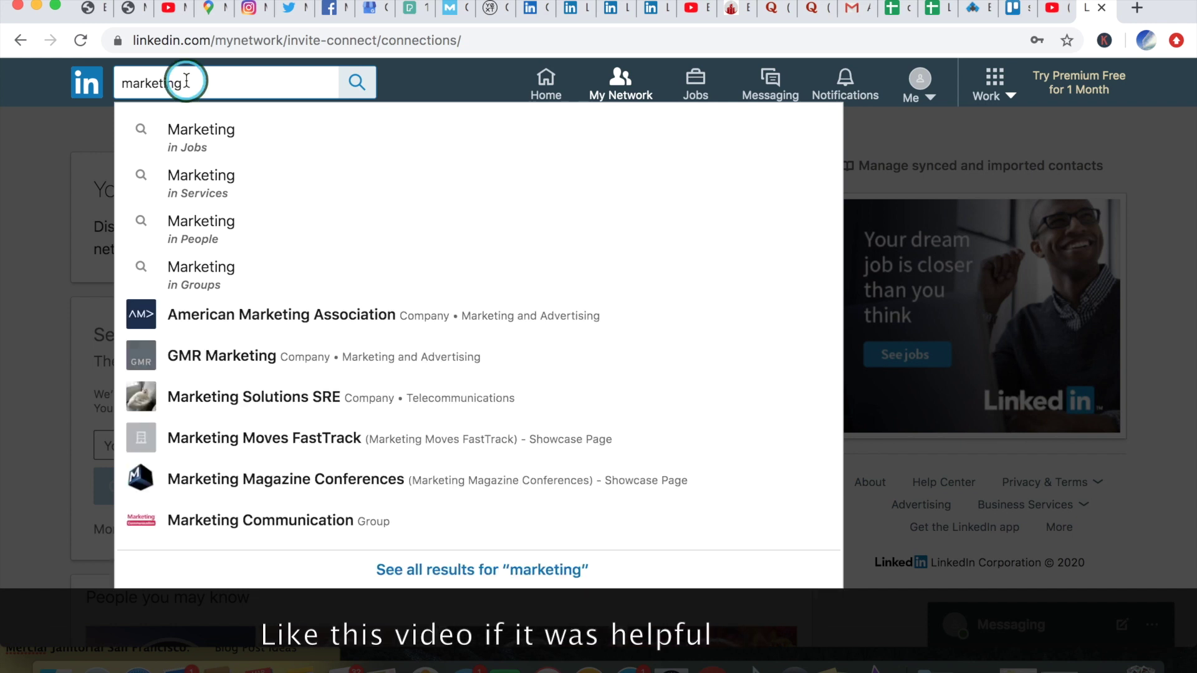
Run the 'Marketing in People' search, returning over 50,200,000 members
left_click(232, 227)
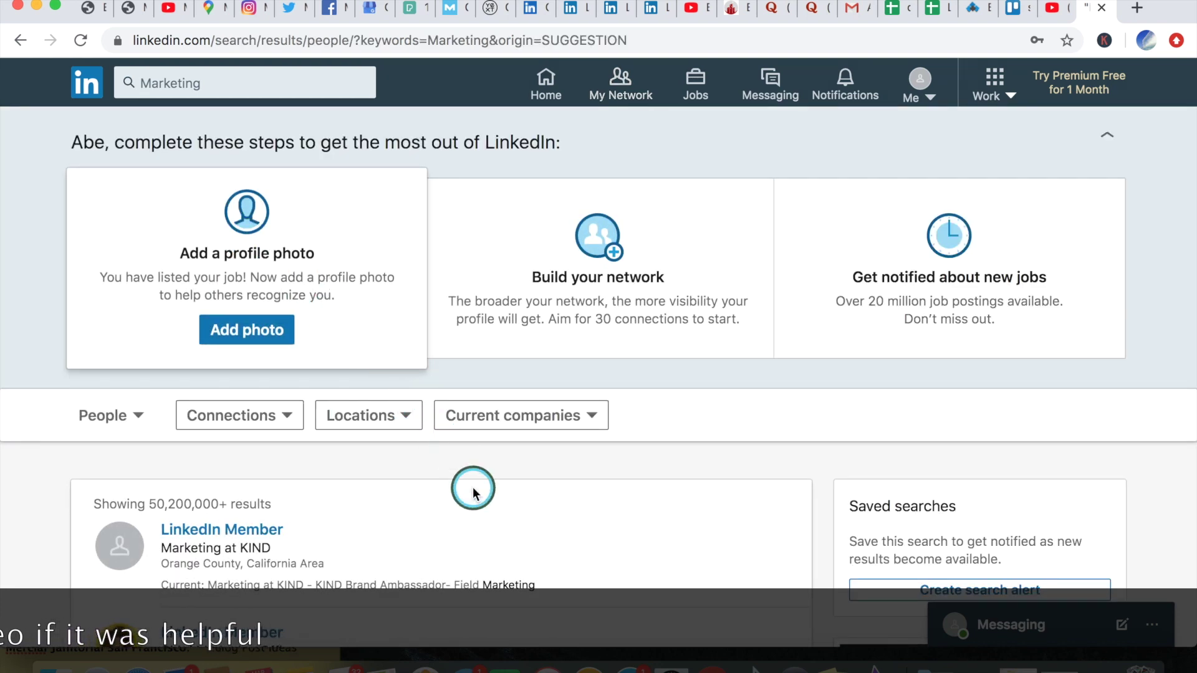
scroll(473, 487, "down", 3)
scroll(473, 487, "down", 3)
scroll(473, 487, "down", 2)
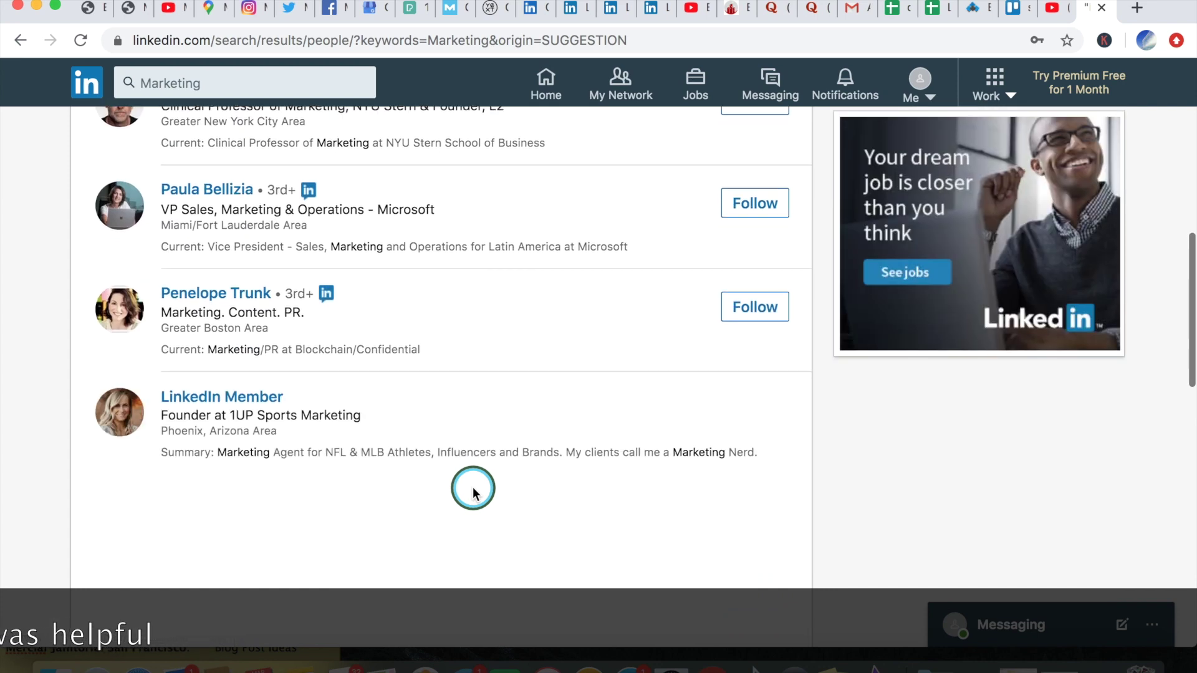
scroll(473, 488, "down", 1)
scroll(473, 487, "down", 4)
scroll(472, 487, "down", 3)
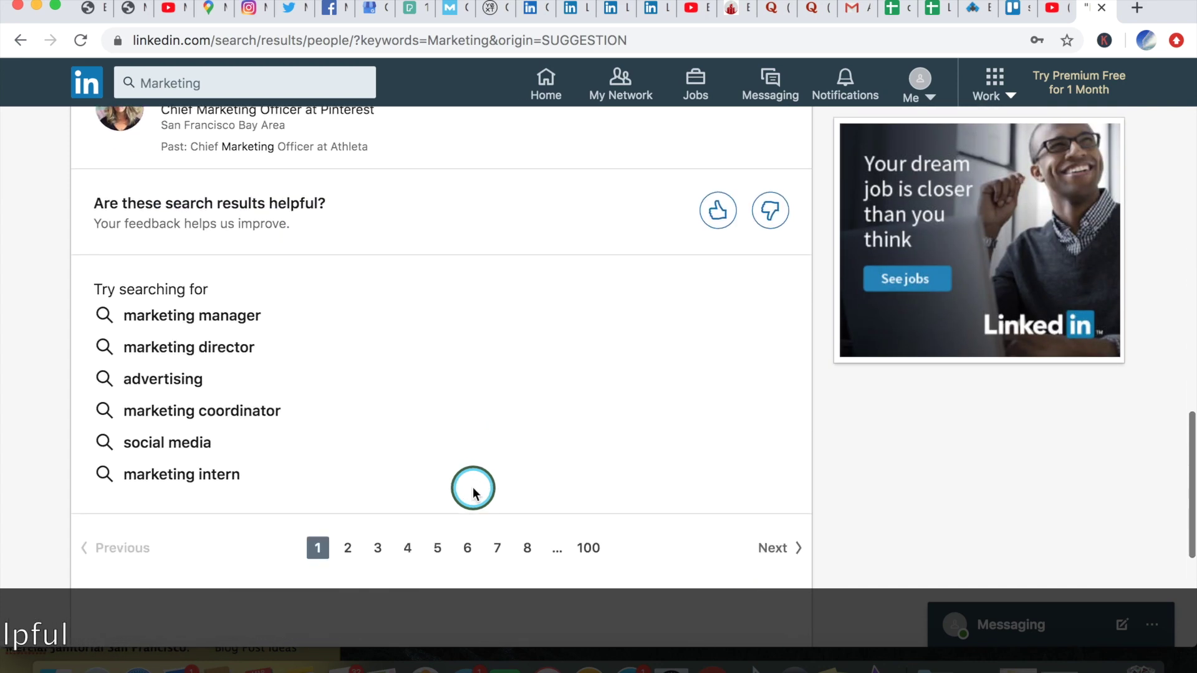
Browse marketing results pages 2–4, then bring up the Create a LinkedIn Page screen
left_click(346, 546)
scroll(470, 541, "down", 3)
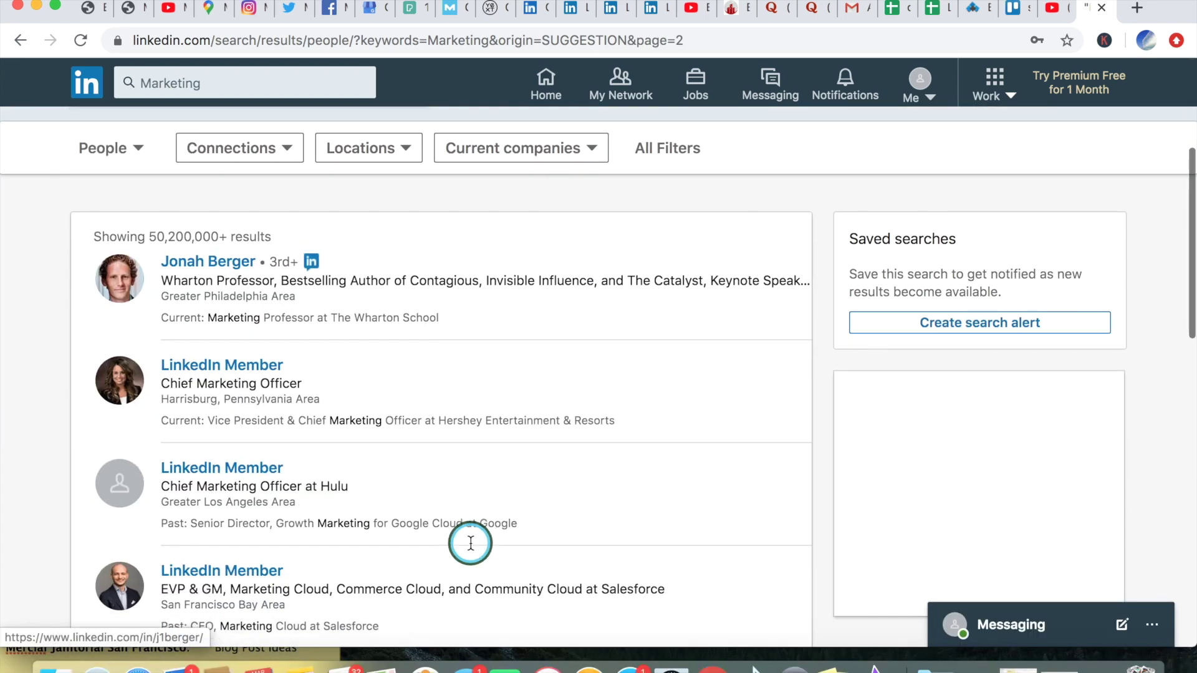
scroll(470, 542, "down", 4)
scroll(470, 541, "down", 3)
scroll(469, 542, "down", 5)
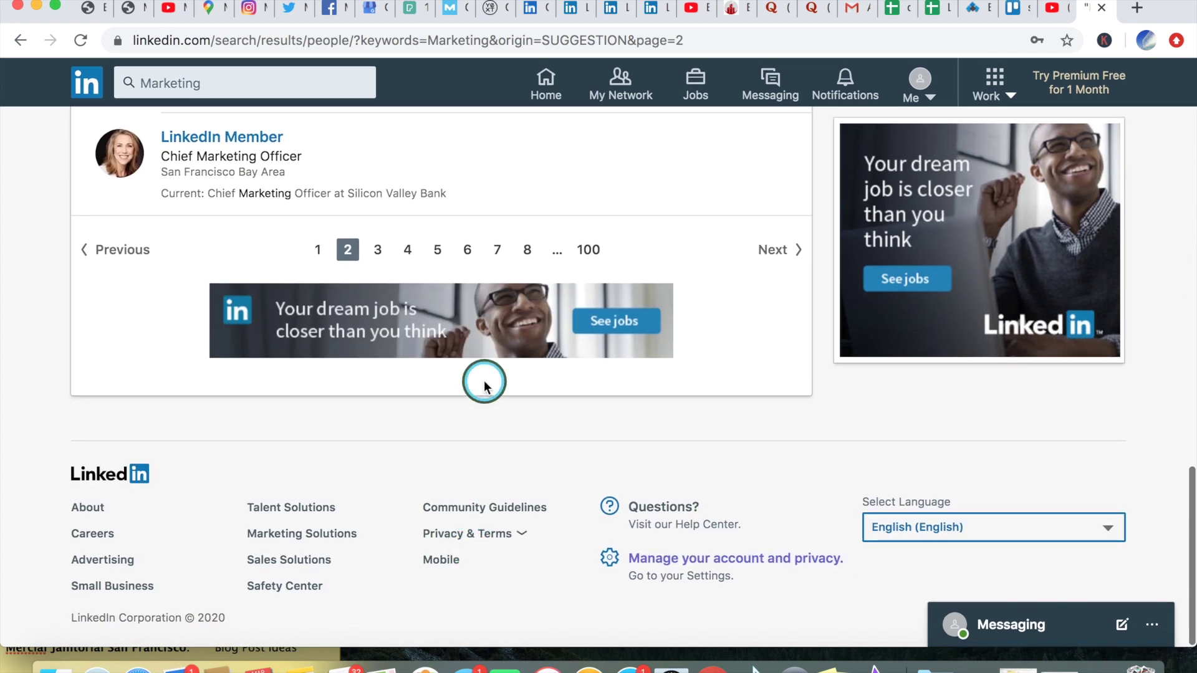
left_click(378, 256)
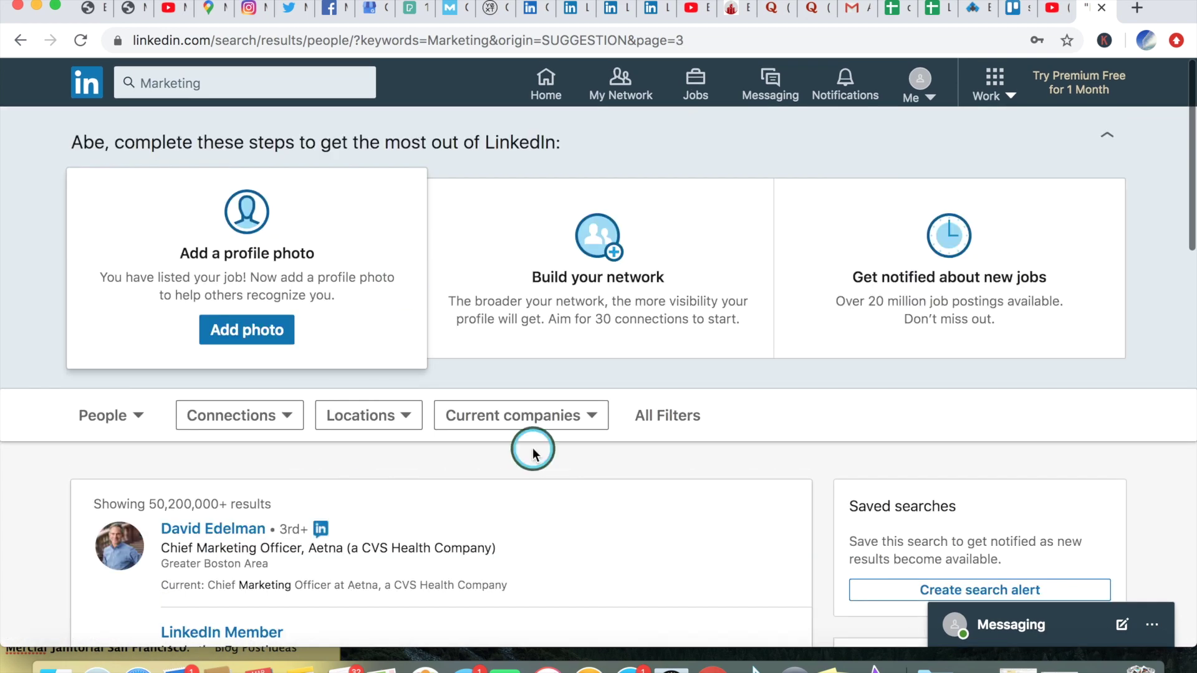
scroll(532, 448, "down", 4)
scroll(533, 448, "down", 2)
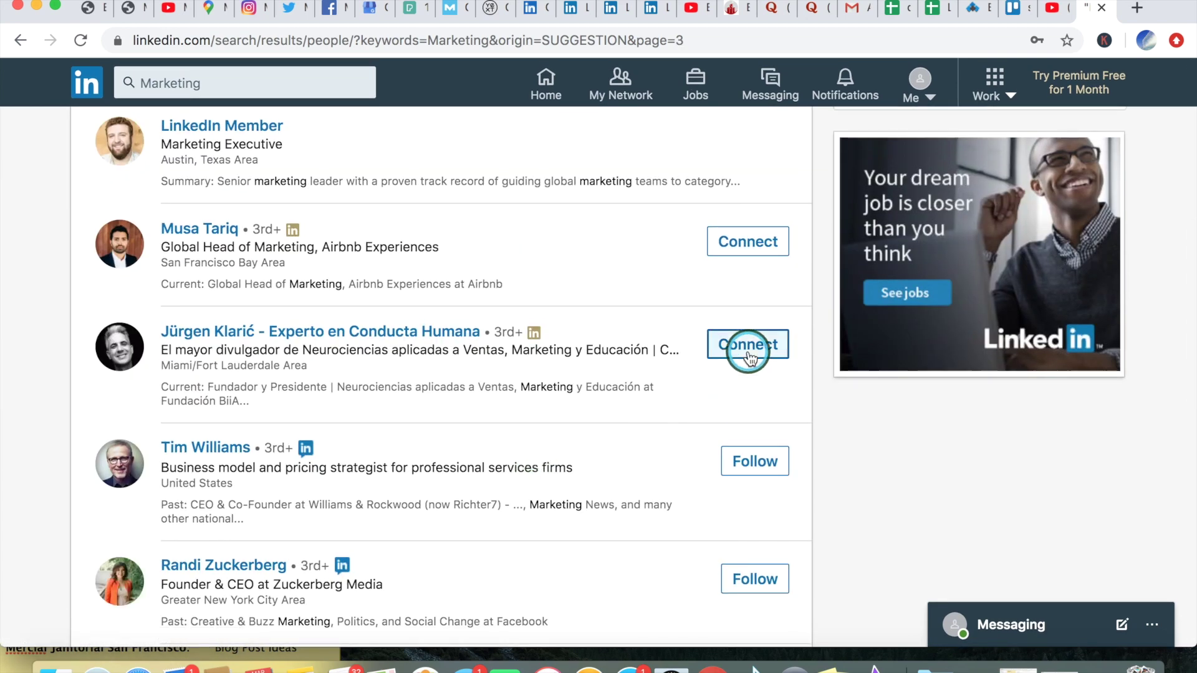
scroll(673, 396, "down", 3)
scroll(672, 396, "down", 2)
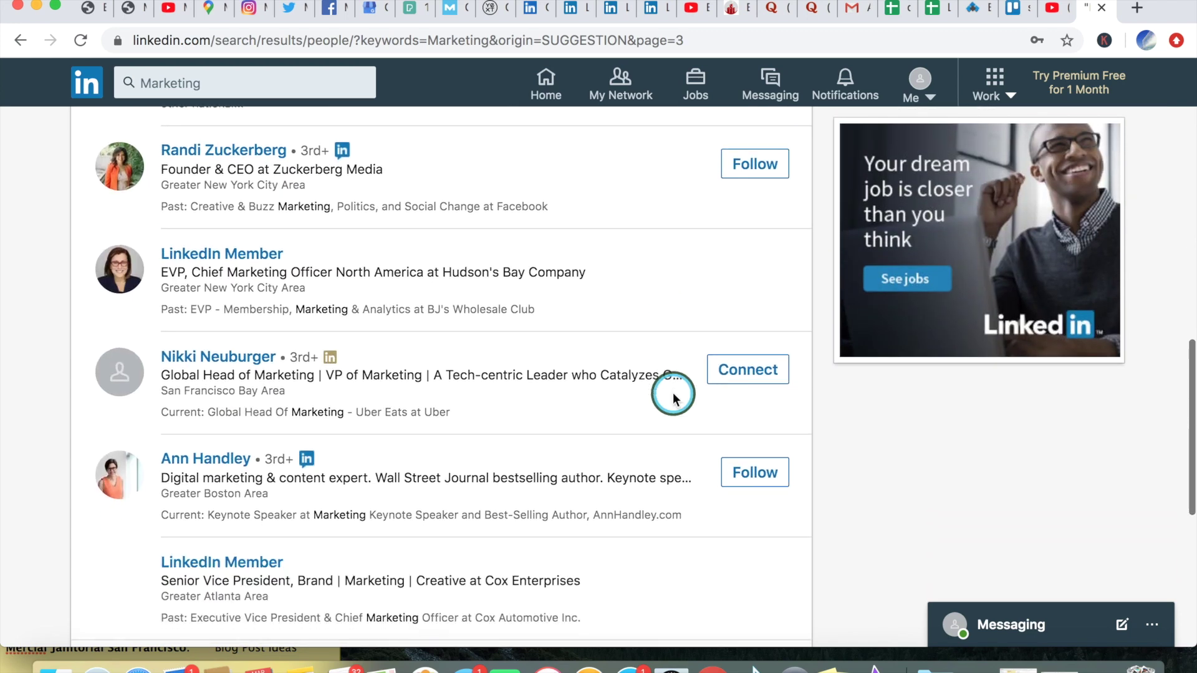
scroll(693, 421, "down", 3)
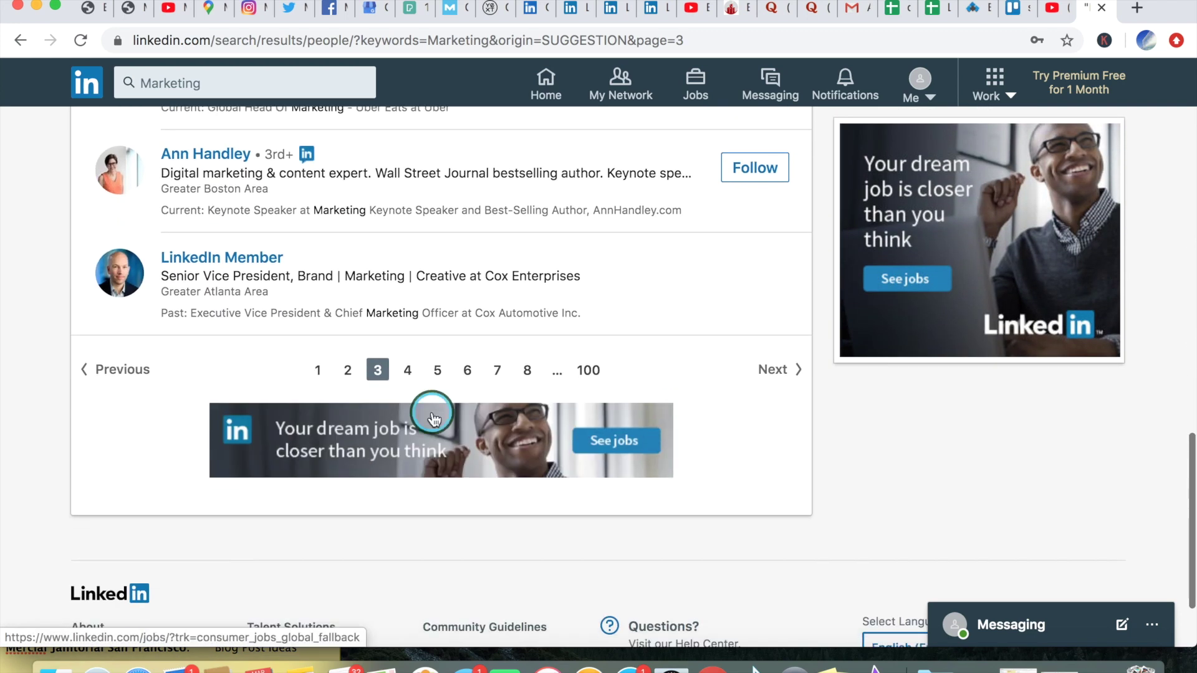
left_click(404, 371)
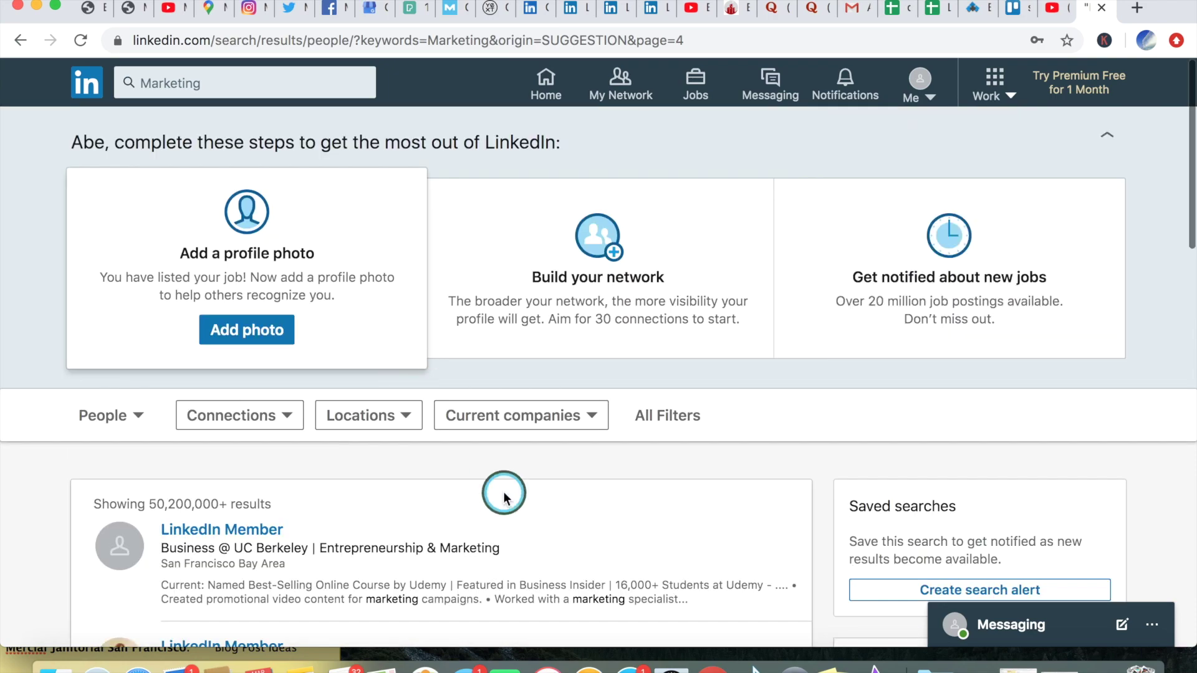
scroll(505, 490, "down", 3)
scroll(504, 490, "down", 3)
scroll(505, 496, "up", 1)
scroll(504, 496, "up", 2)
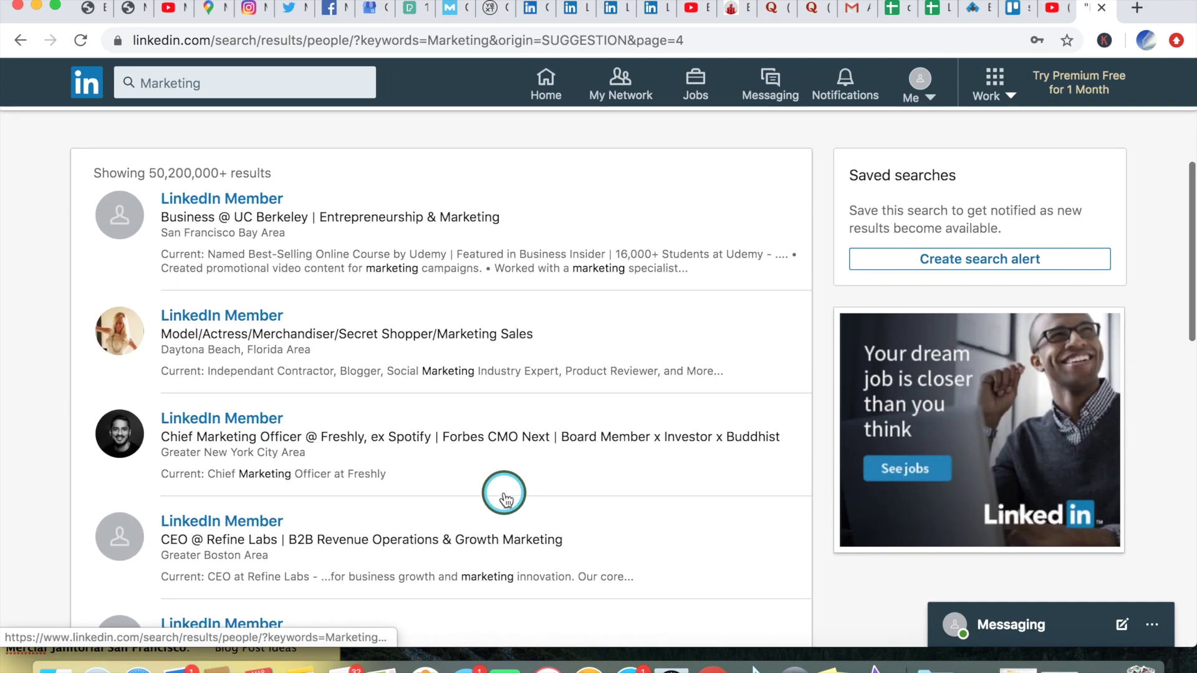
scroll(504, 495, "up", 1)
scroll(505, 496, "down", 5)
scroll(504, 498, "down", 3)
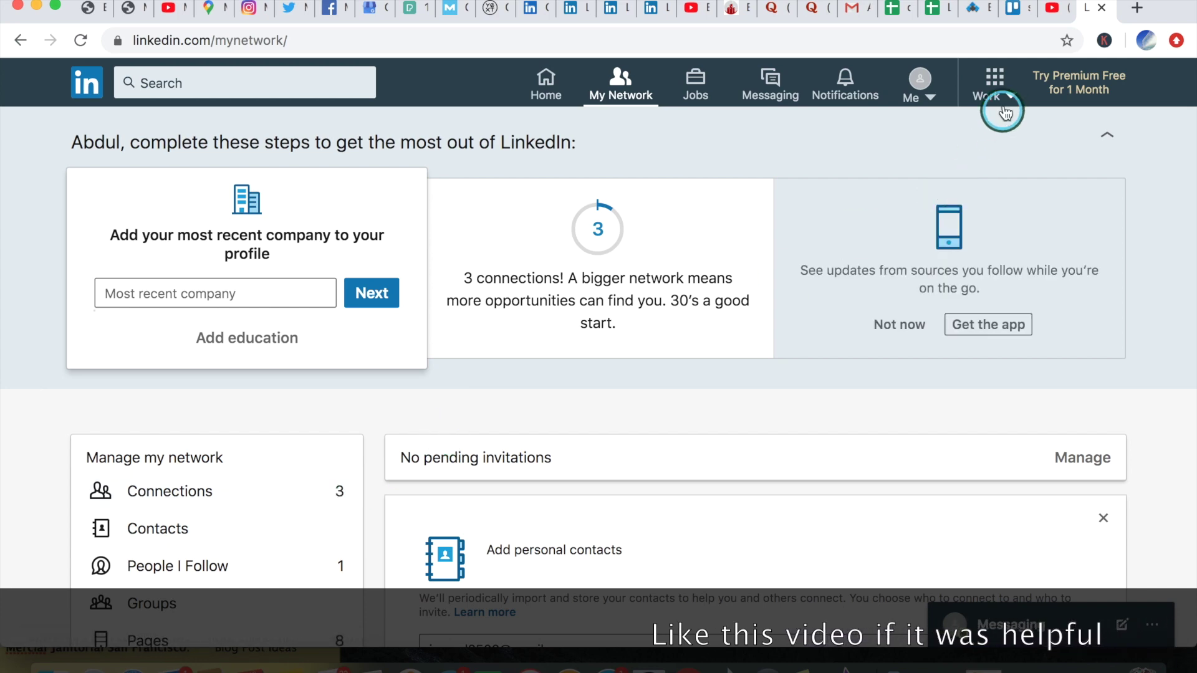
left_click(995, 86)
scroll(1025, 498, "down", 5)
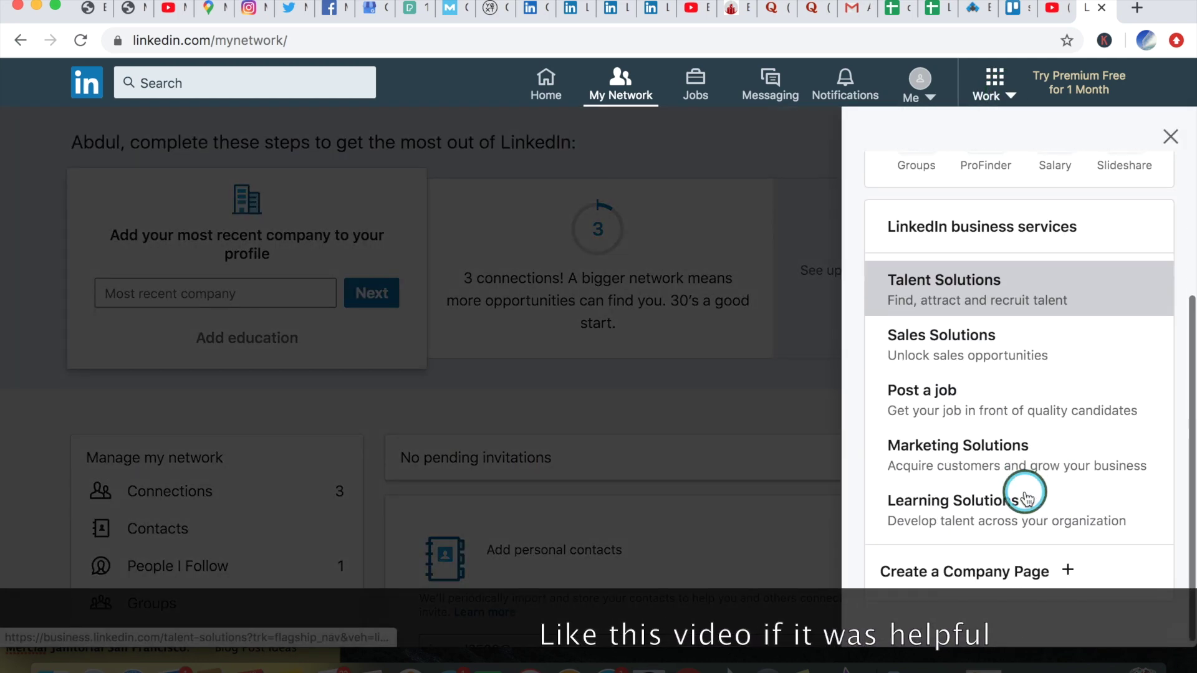
left_click(996, 574)
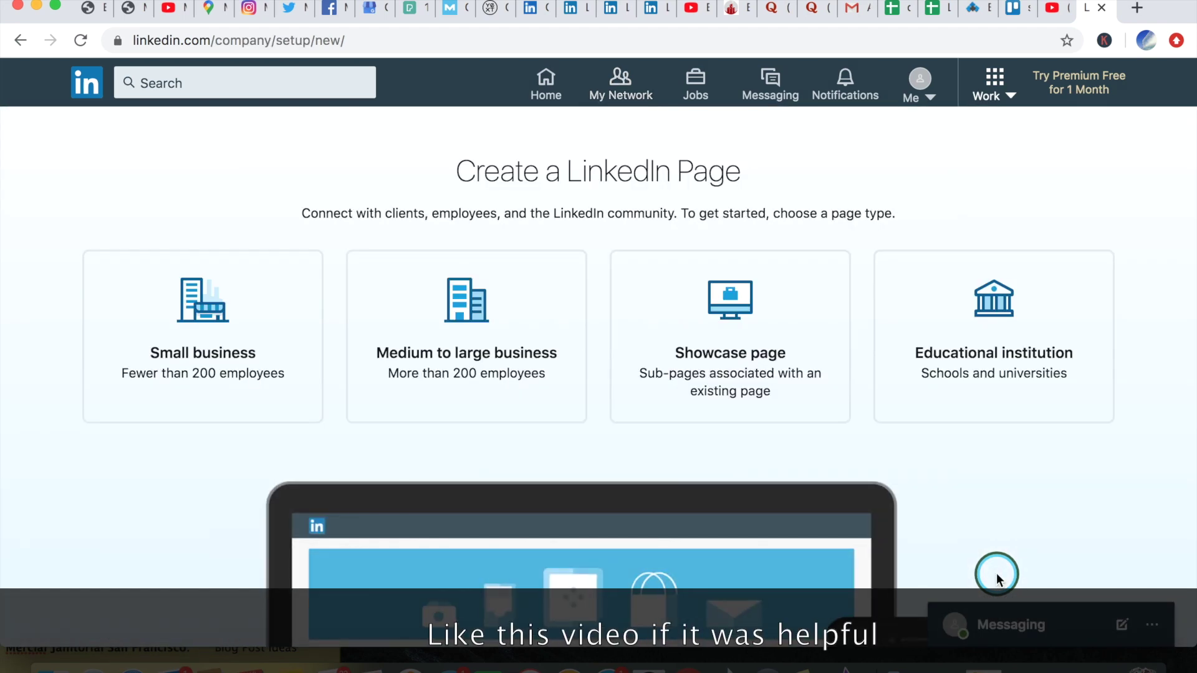
Choose Small business, name it Marketing Startups, and change the URL to marketing-startup-s
left_click(221, 386)
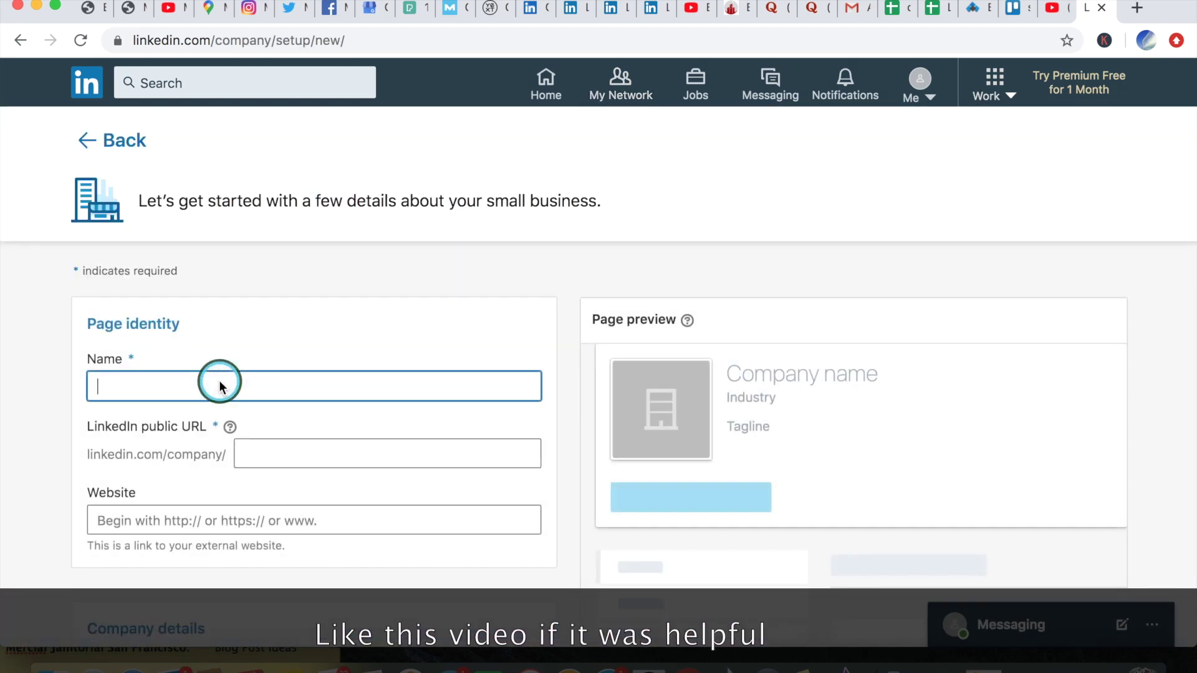
left_click(215, 380)
type("mark")
left_click(209, 463)
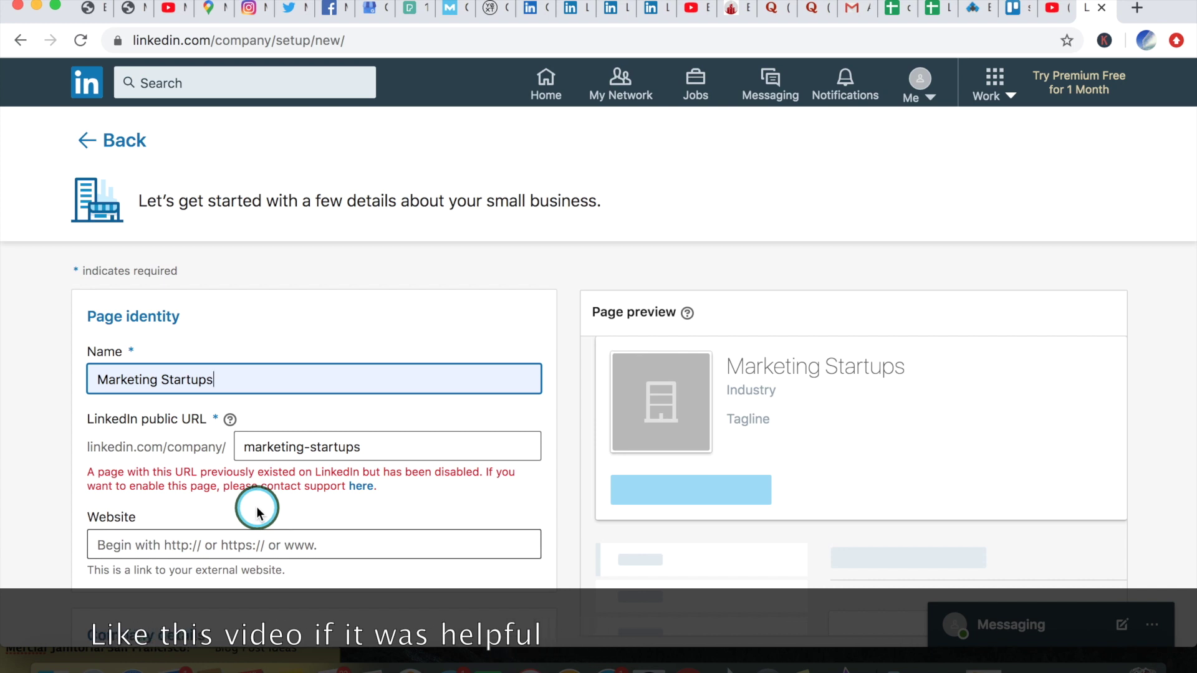
left_click(374, 447)
key("BackSpace")
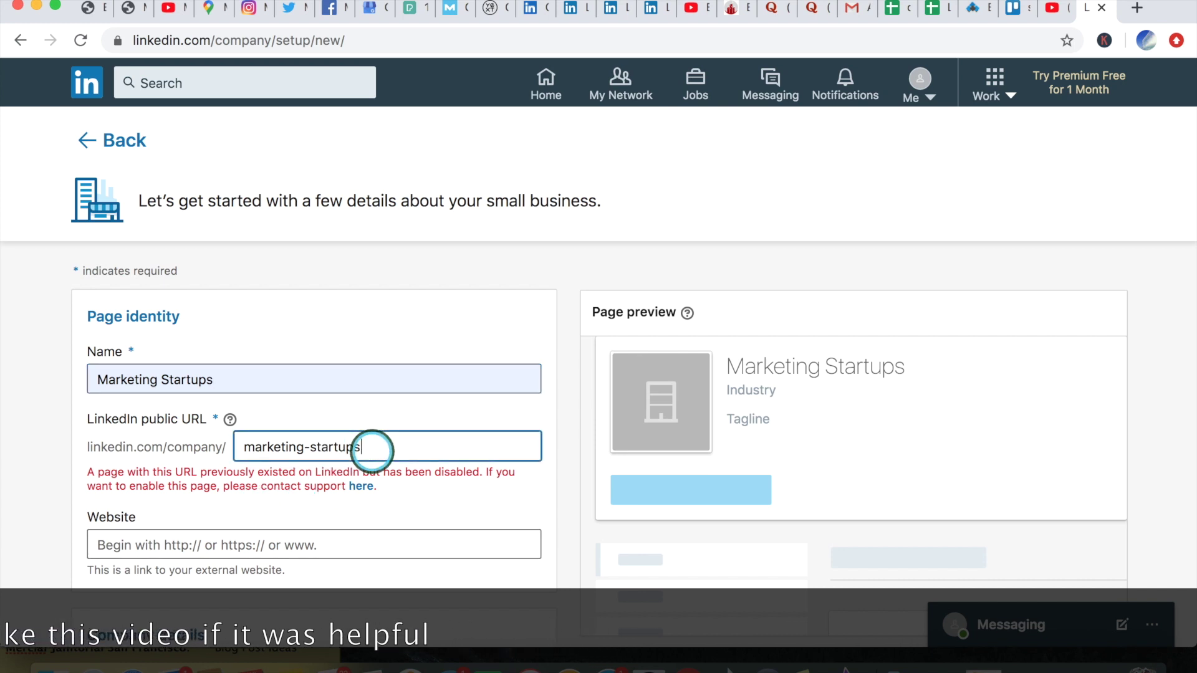
type("-s")
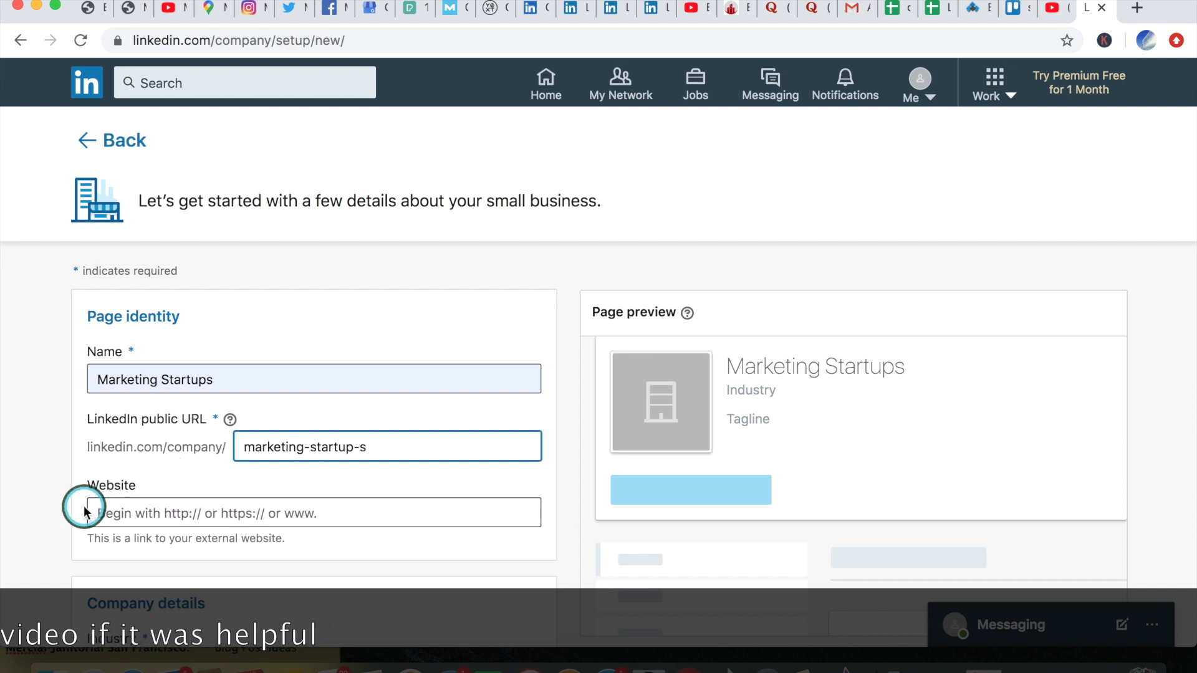
scroll(140, 505, "down", 3)
Set industry Marketing & Advertising, size 2–10 employees, and type Sole proprietorship
left_click(125, 458)
key("m")
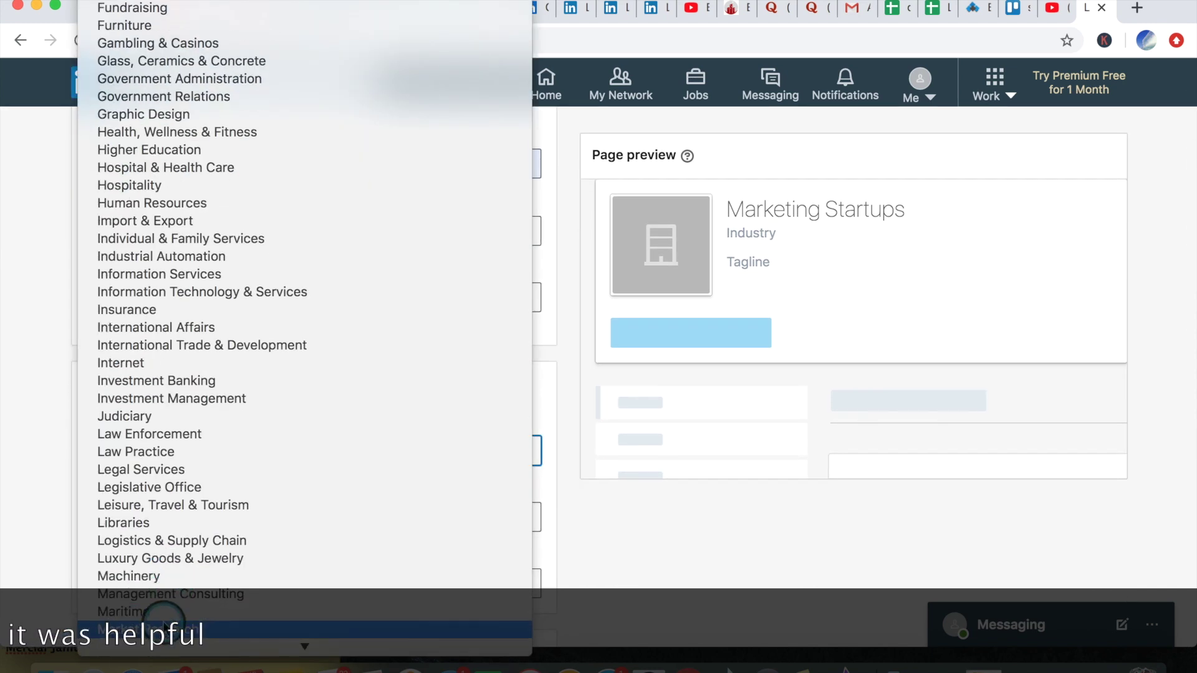
left_click(161, 618)
left_click(201, 517)
left_click(201, 553)
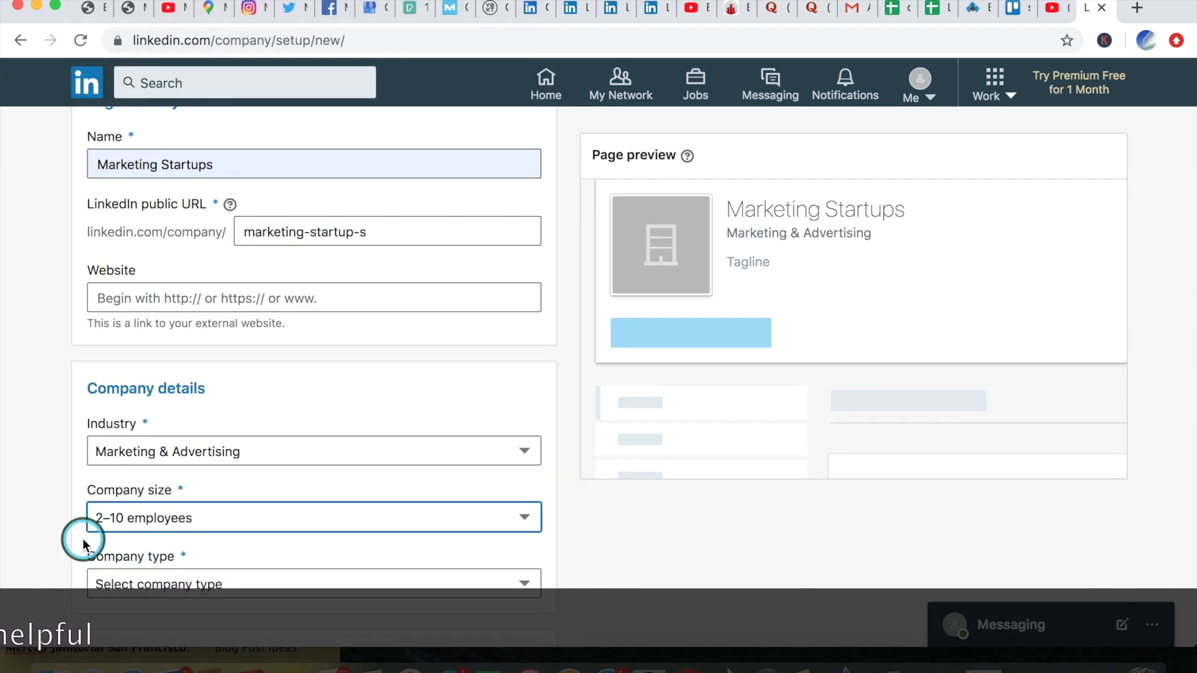
left_click(107, 581)
left_click(133, 622)
scroll(69, 592, "down", 3)
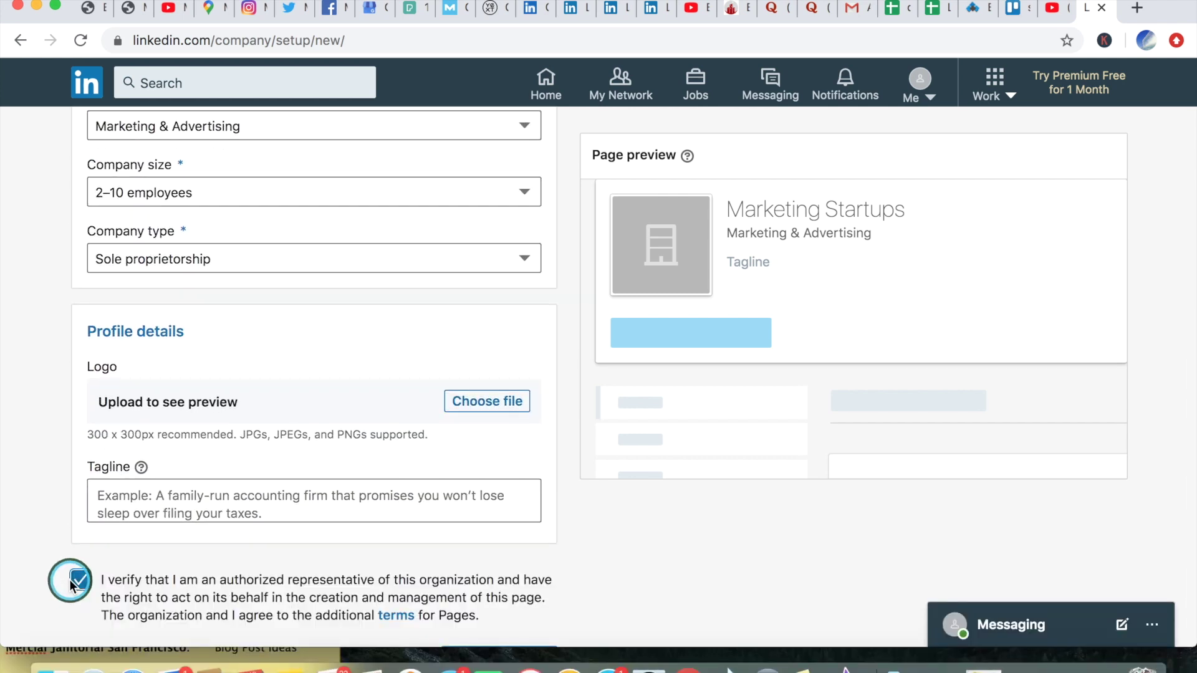
scroll(182, 598, "down", 1)
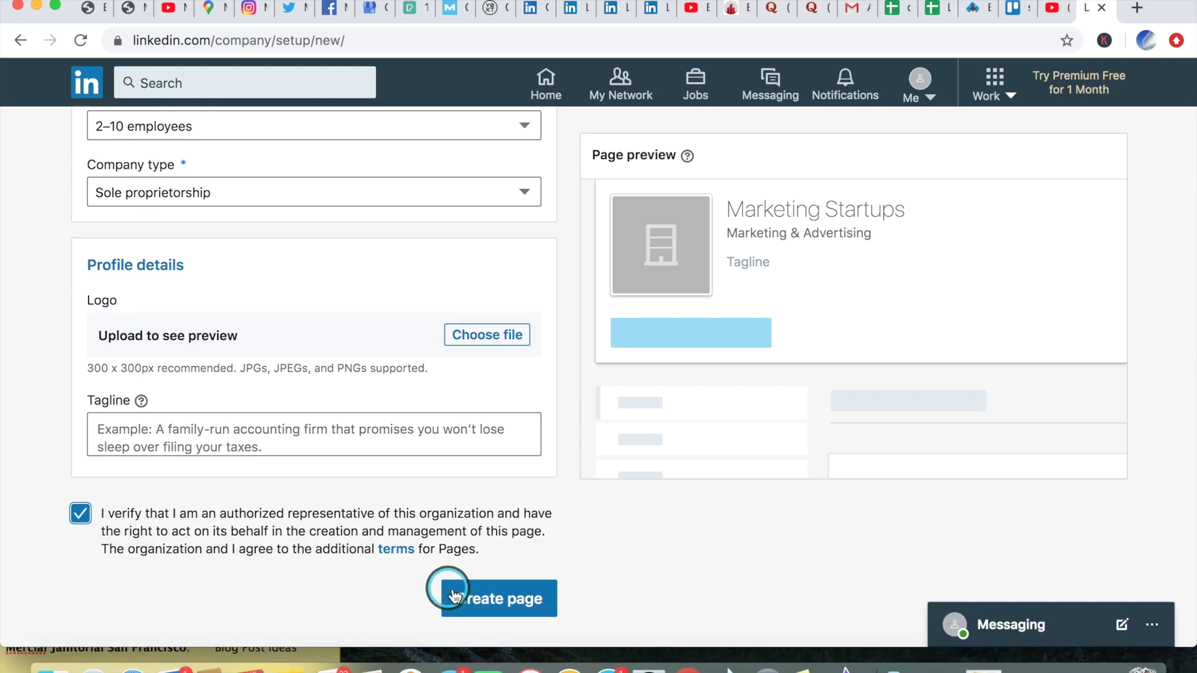
Submit the completed Marketing Startups form to create the company page
left_click(478, 599)
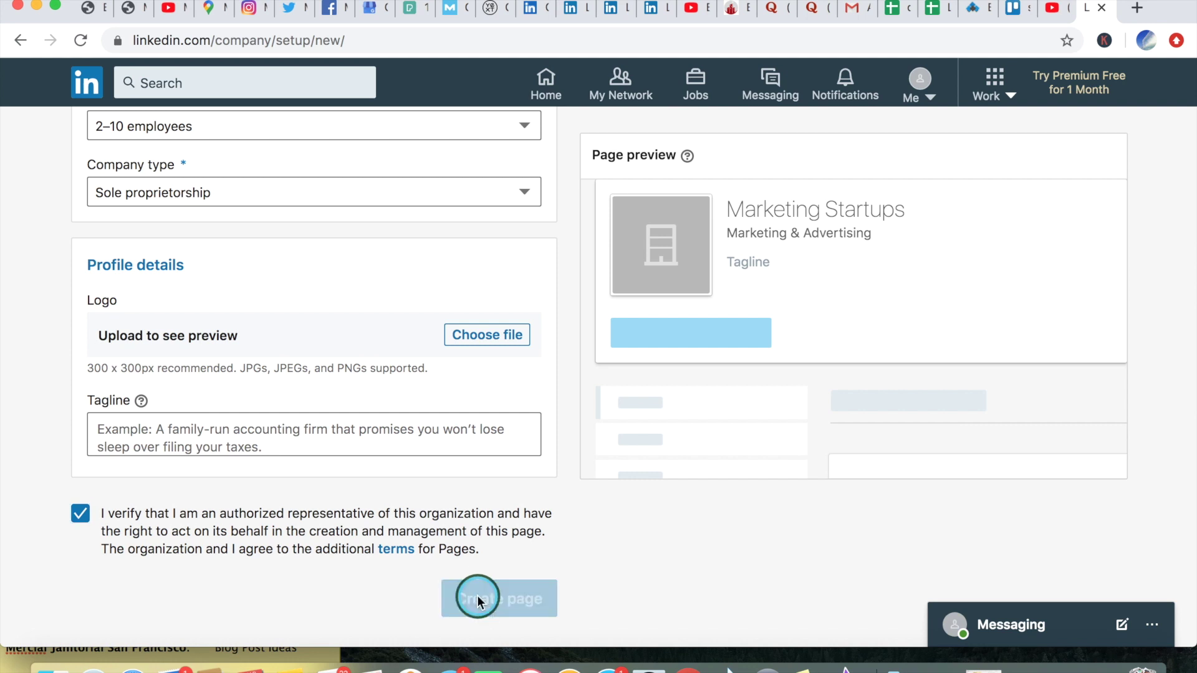